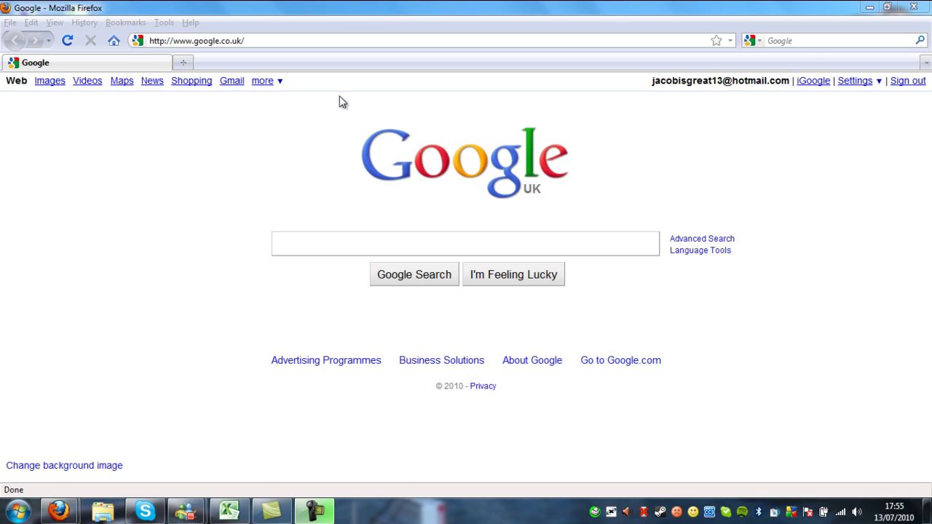
# Go to spotify.com from the Google homepage in Firefox
pyautogui.click(327, 40)
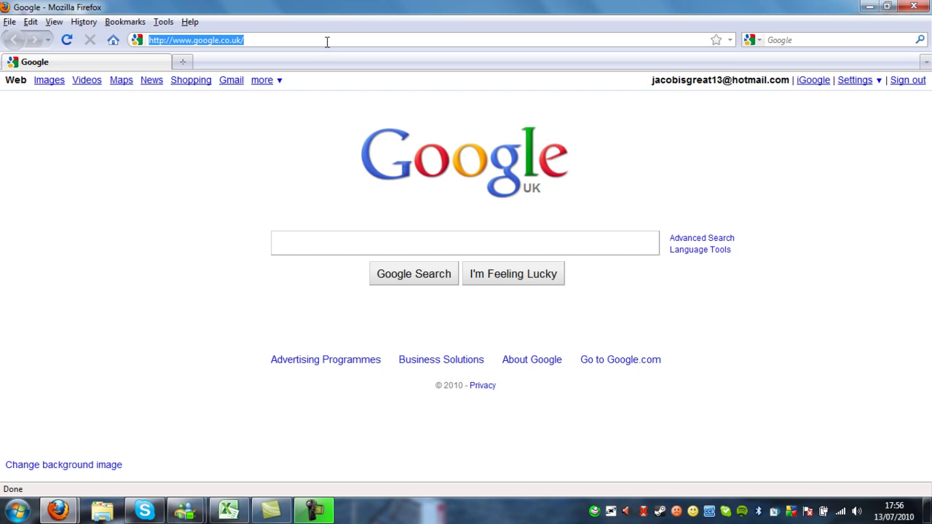
pyautogui.write('spotif')
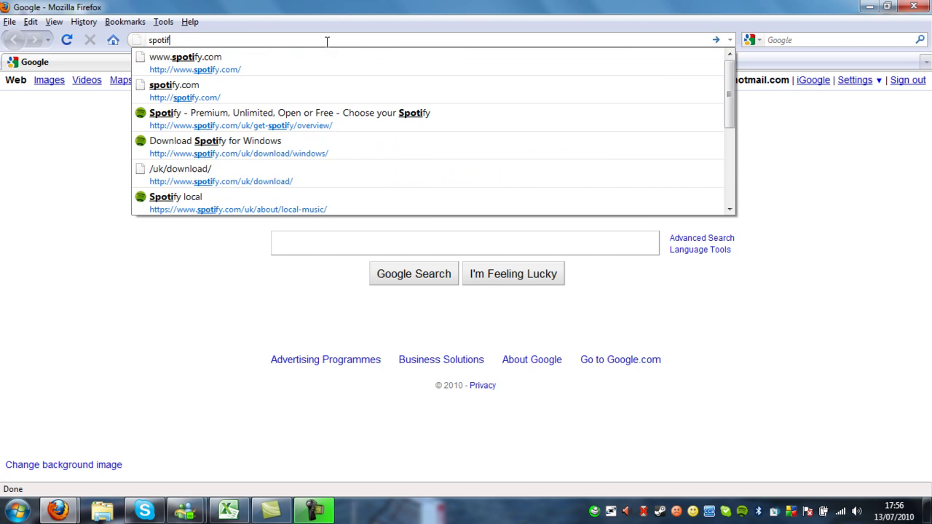
pyautogui.write('y.com')
pyautogui.press('Return')
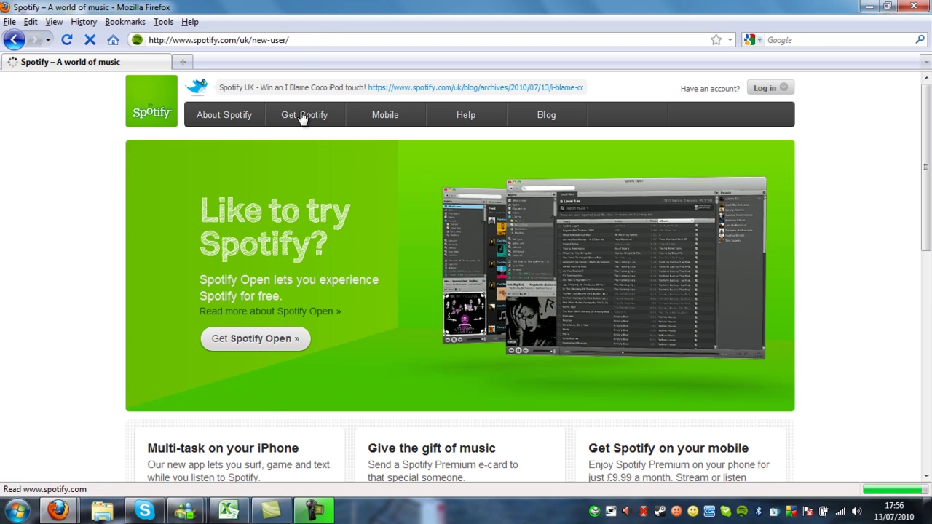
# From the Get Spotify plans page, choose free Spotify Open and review the sign-up form
pyautogui.click(298, 129)
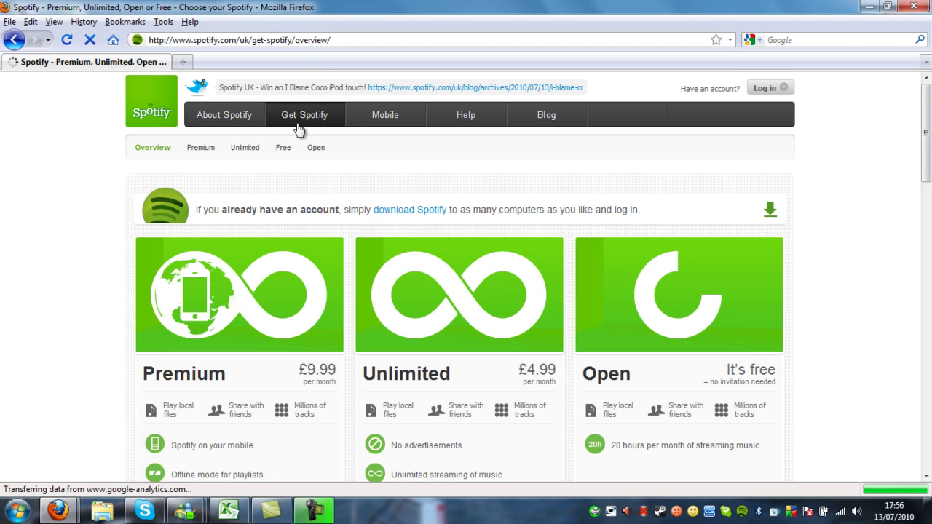
pyautogui.scroll(-5, 593, 172)
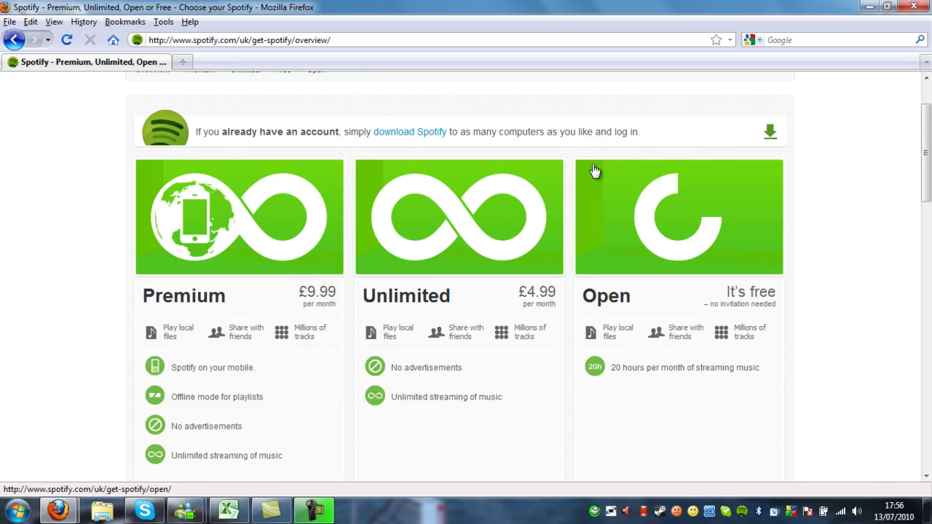
pyautogui.click(609, 274)
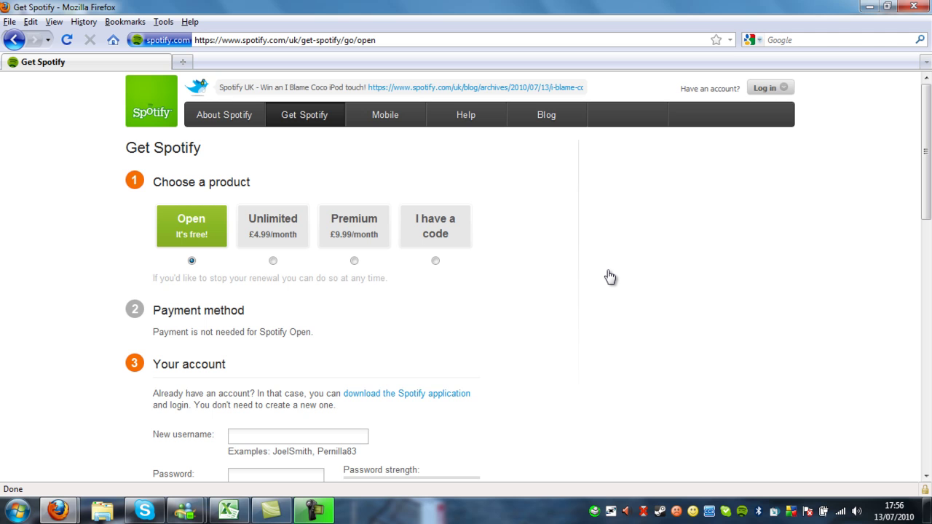
pyautogui.scroll(-7, 373, 351)
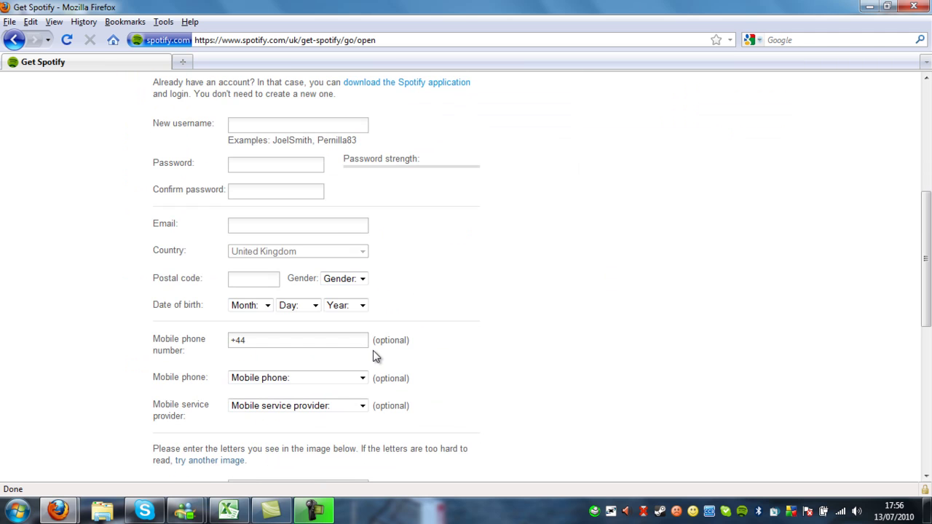
pyautogui.scroll(-2, 373, 351)
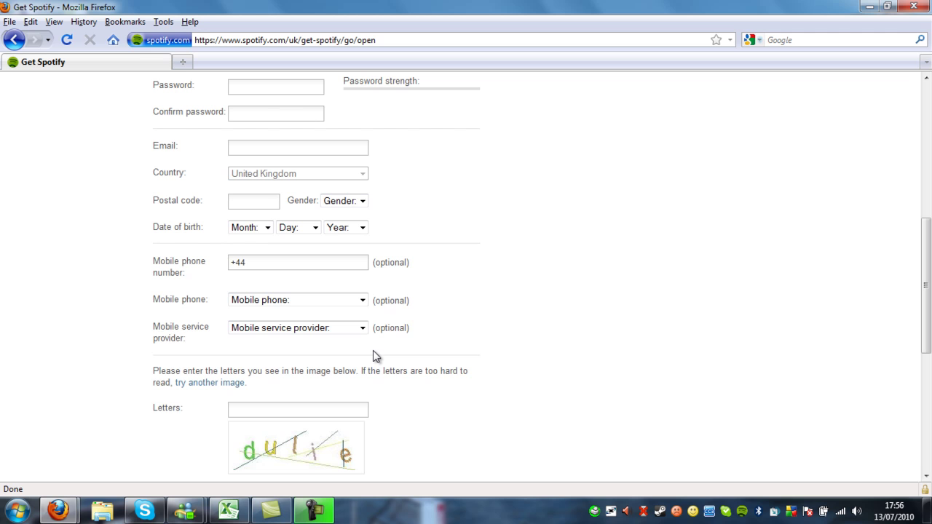
pyautogui.scroll(-5, 373, 351)
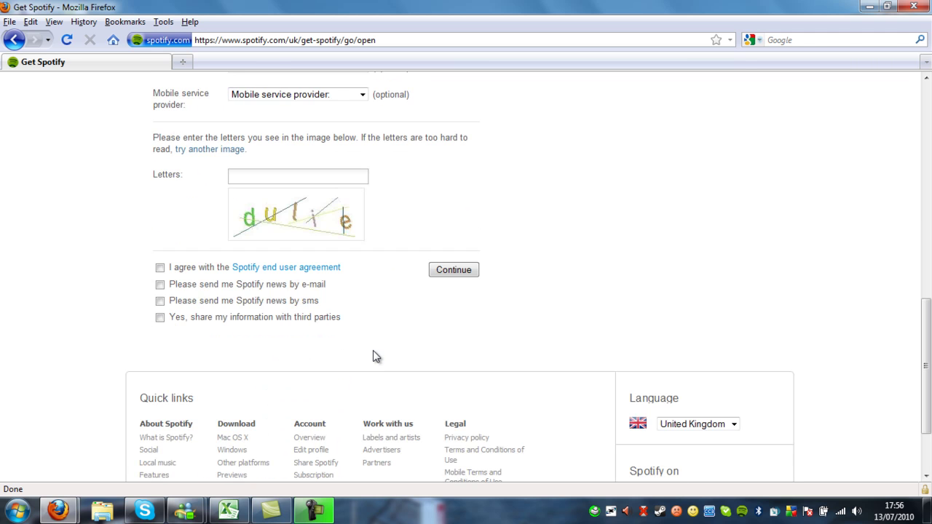
pyautogui.scroll(14, 373, 351)
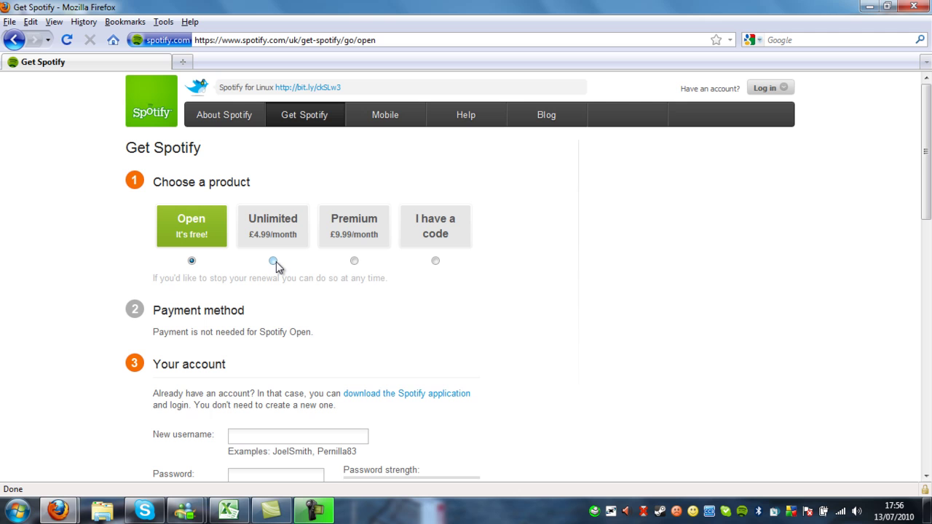
# Start the Spotify for Windows download via Get Spotify's download link
pyautogui.click(323, 122)
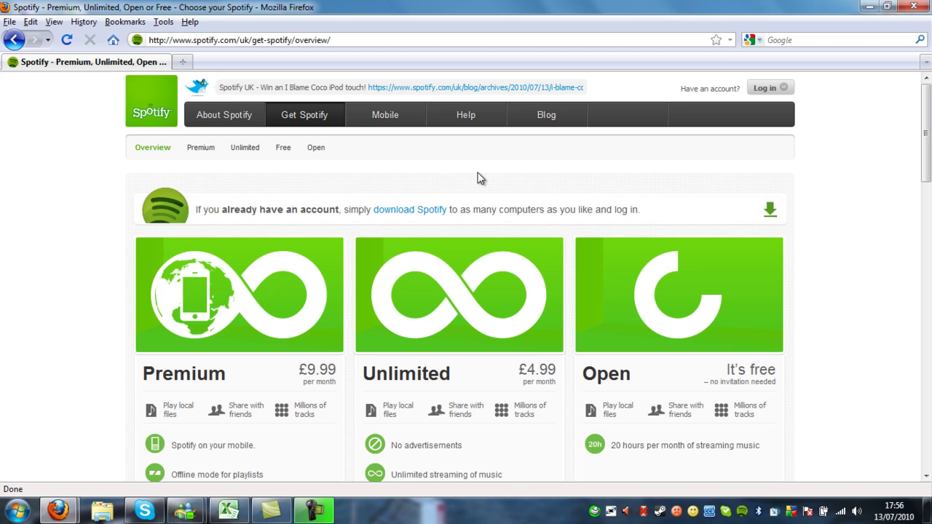
pyautogui.click(423, 211)
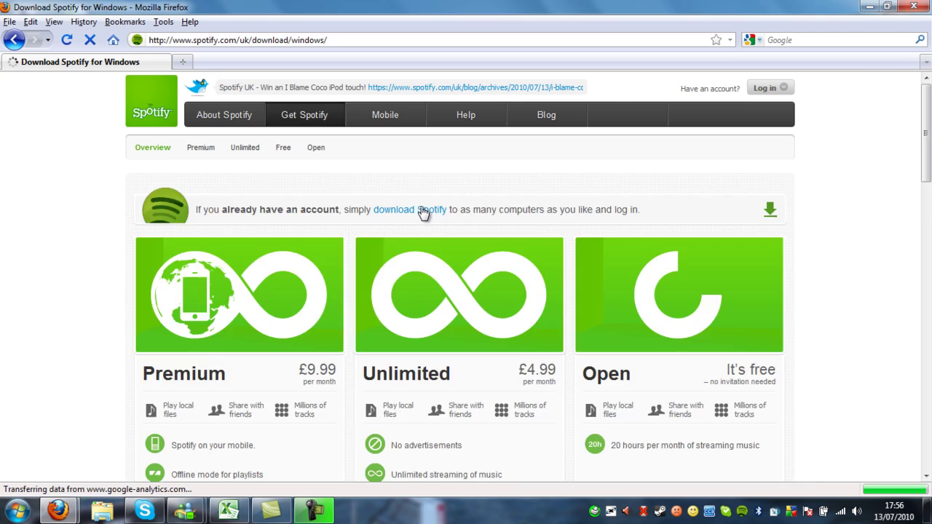
pyautogui.click(239, 335)
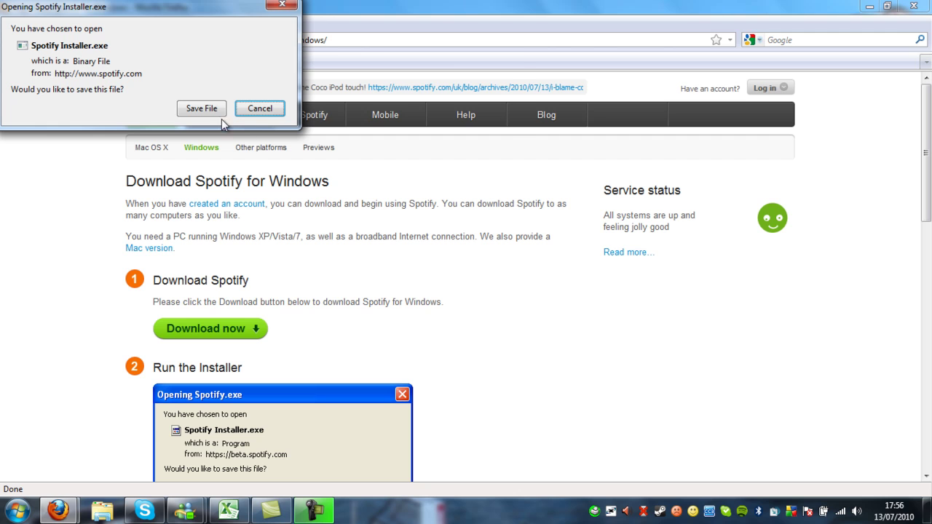
# Save Spotify Installer.exe and minimise Firefox
pyautogui.click(202, 108)
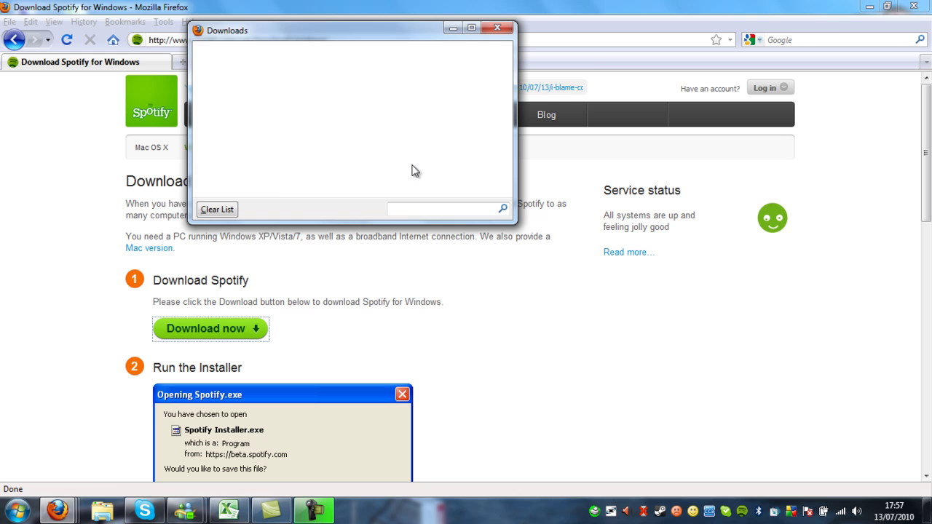
pyautogui.click(872, 7)
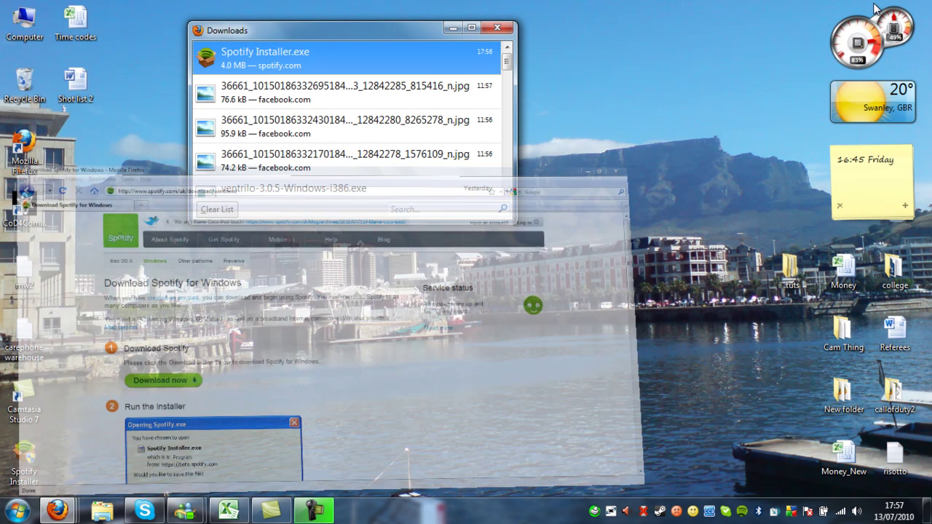
# Close Downloads and install Spotify from the desktop installer into the default folder
pyautogui.click(497, 27)
pyautogui.doubleClick(25, 460)
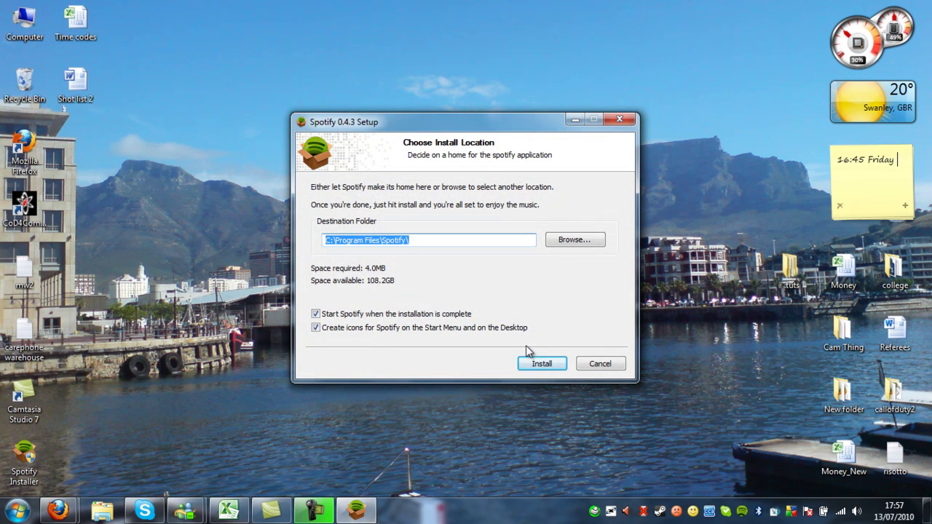
pyautogui.click(542, 366)
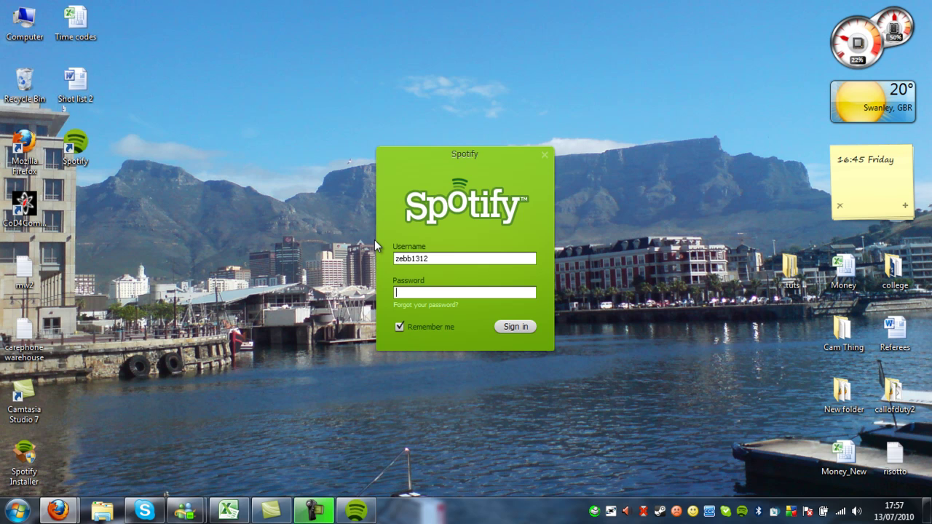
# Enter the account password to sign in to Spotify
pyautogui.click(439, 291)
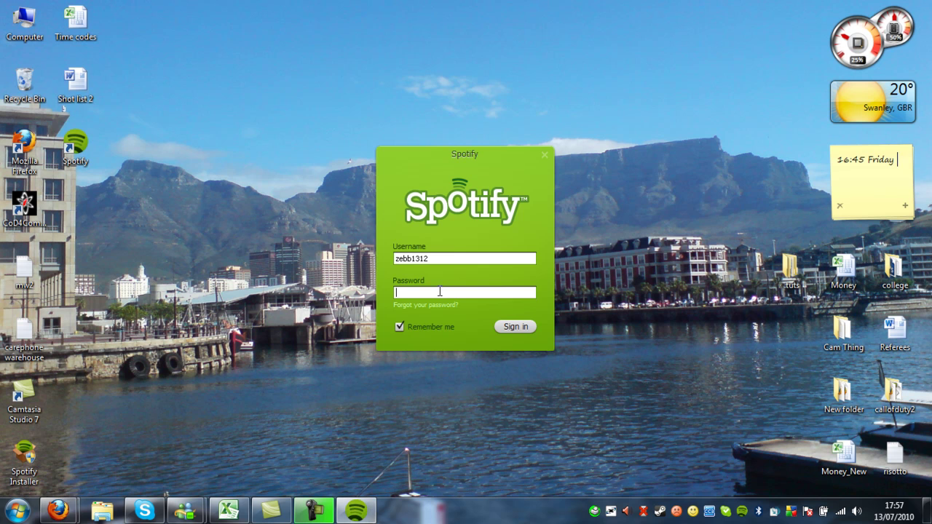
pyautogui.write('********')
pyautogui.press('Return')
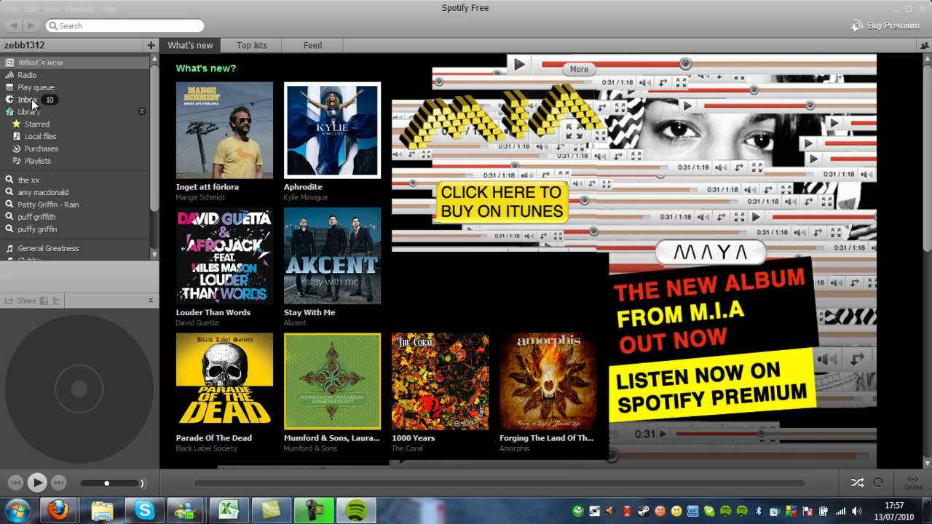
# Look through Inbox and Play queue, ending on the Library introduction page
pyautogui.click(32, 105)
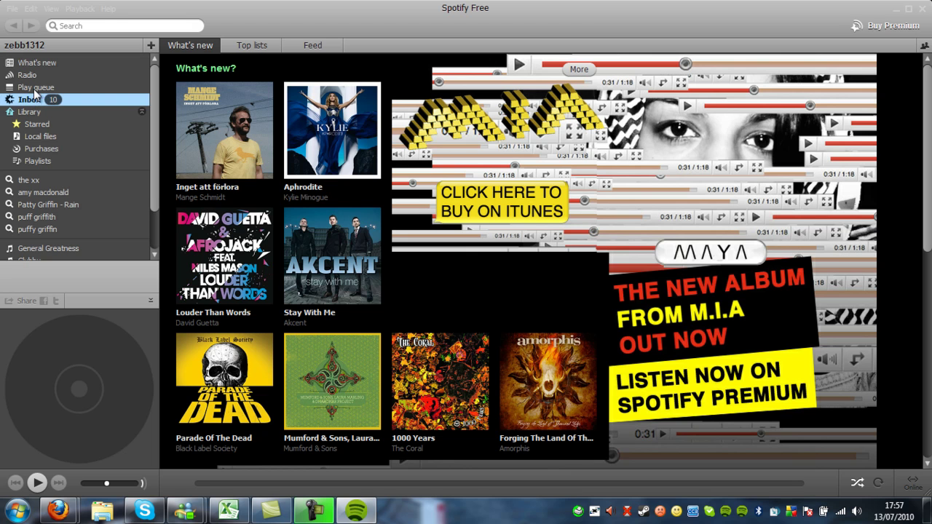
pyautogui.click(36, 86)
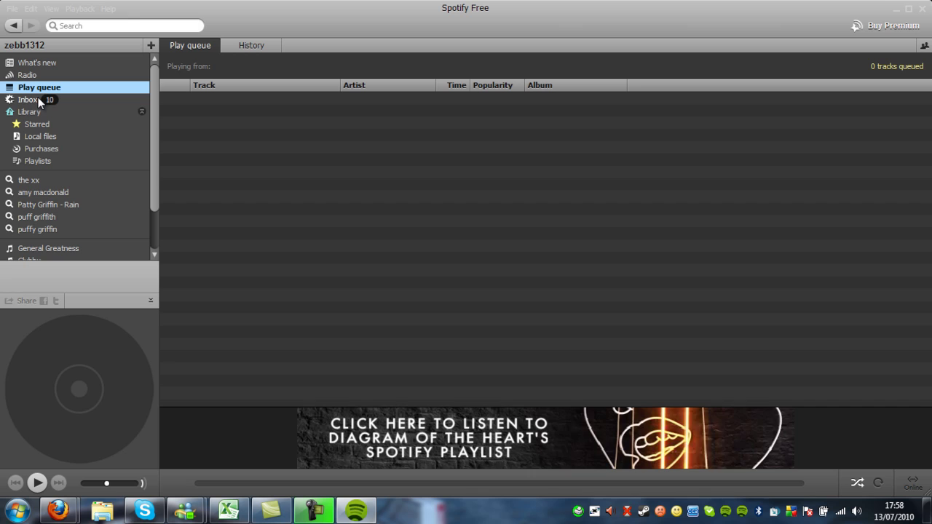
pyautogui.click(33, 111)
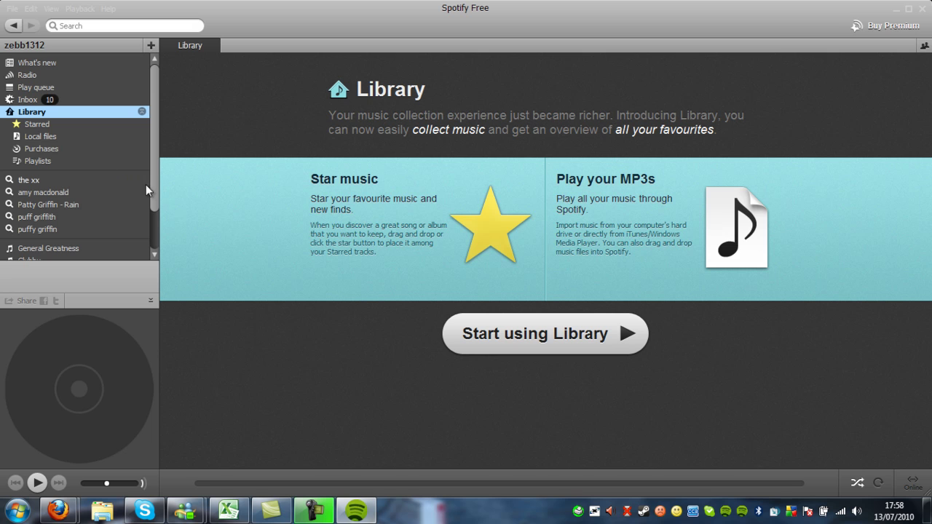
# Search Spotify for 'the xx'
pyautogui.click(137, 25)
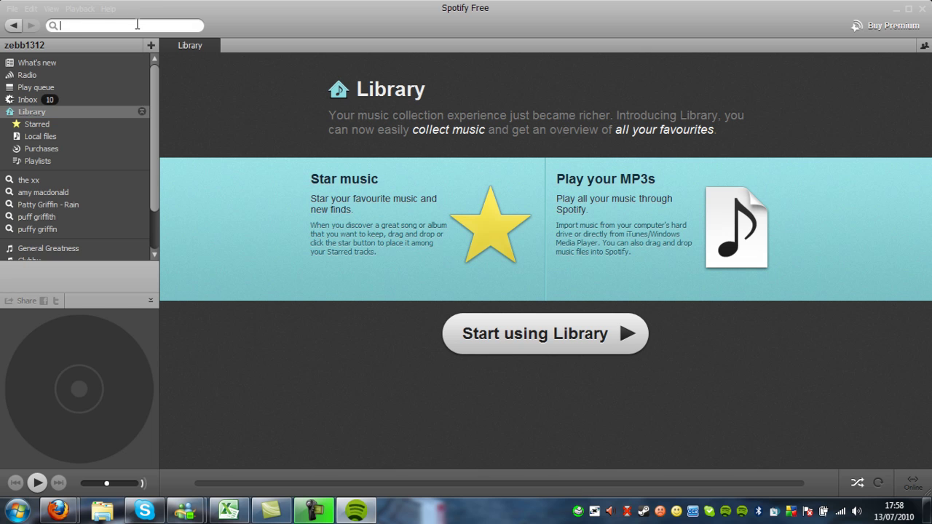
pyautogui.write('the xx')
pyautogui.press('Return')
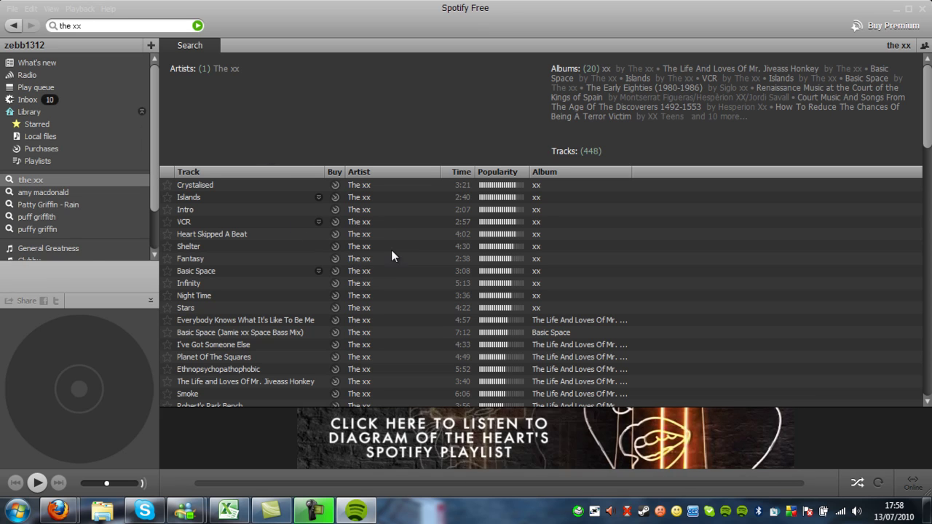
# Open The xx artist page and select VCR in the 2009 album xx
pyautogui.click(360, 223)
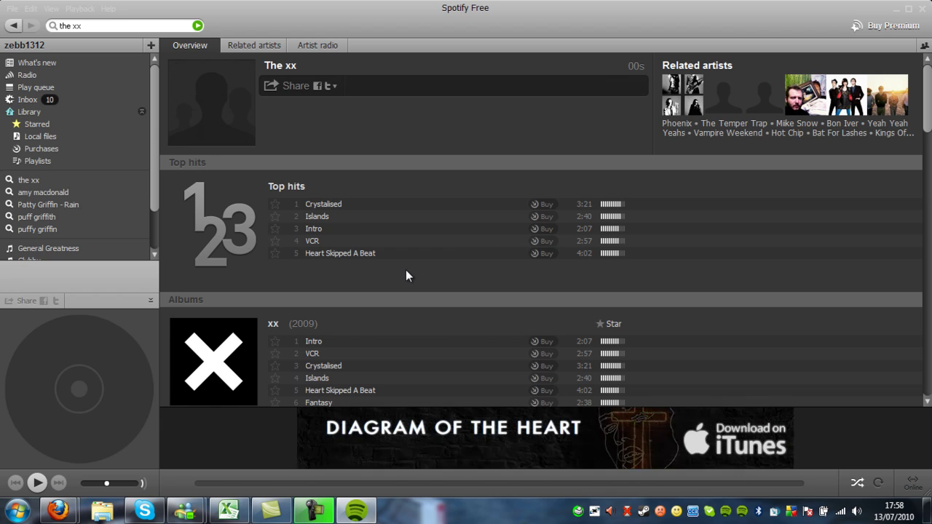
pyautogui.scroll(-1, 406, 273)
pyautogui.scroll(-12, 409, 279)
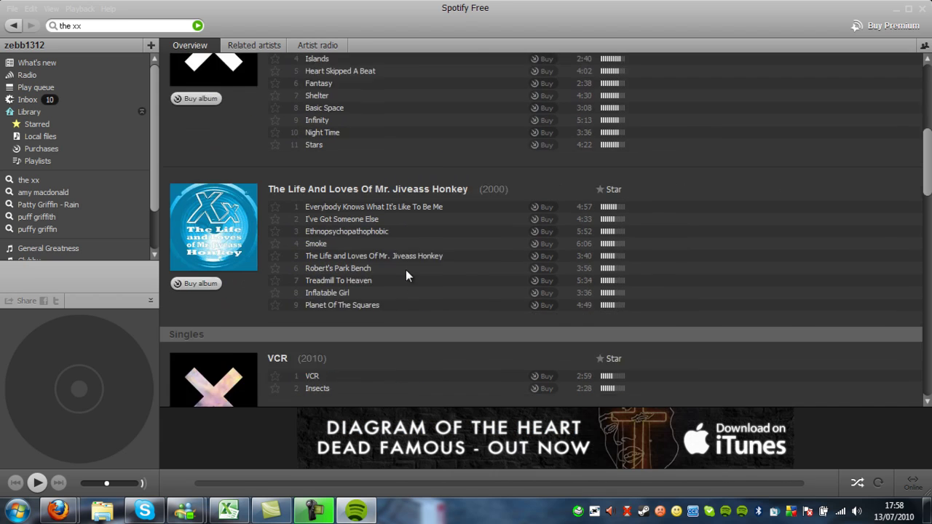
pyautogui.scroll(7, 409, 279)
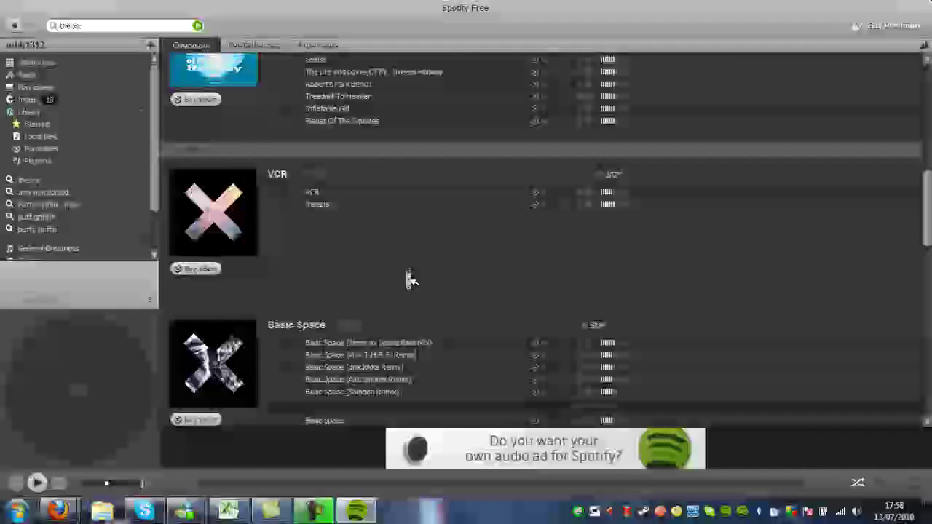
pyautogui.scroll(5, 405, 270)
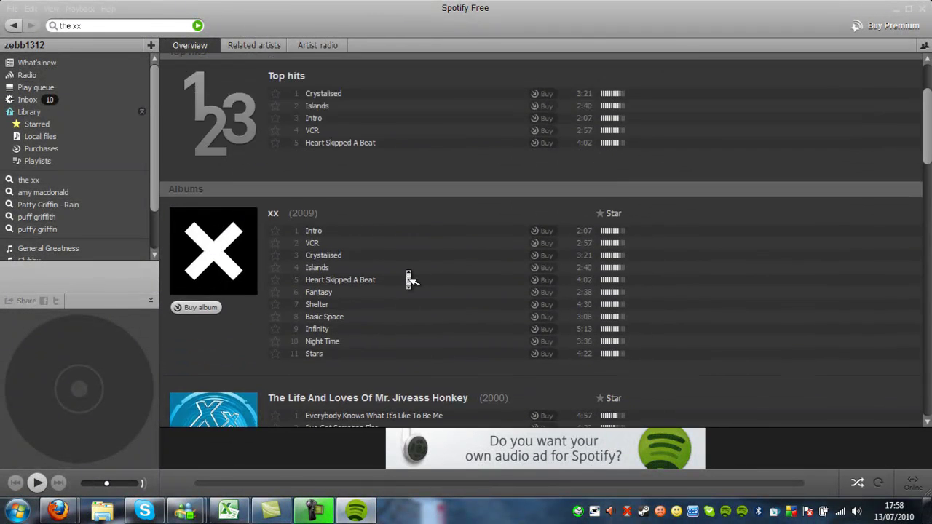
pyautogui.click(383, 296)
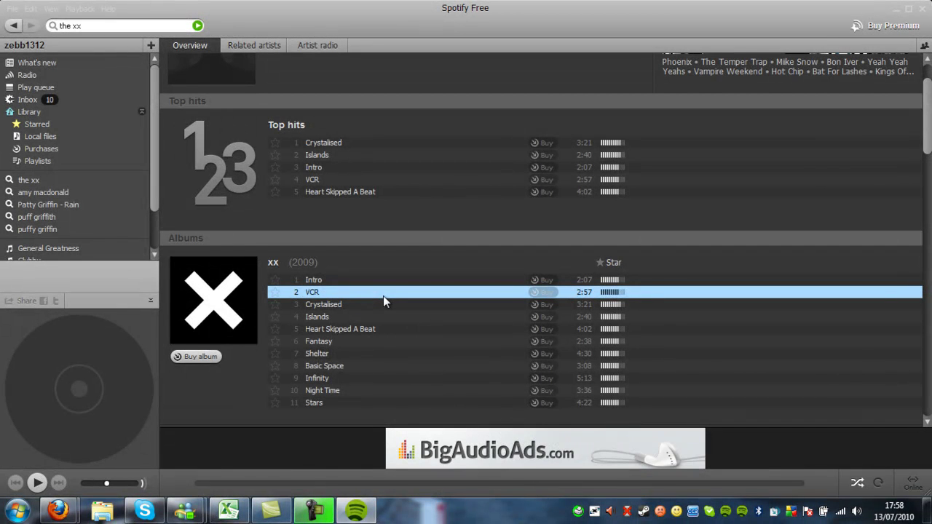
# Play VCR and adjust the volume, lowering it slightly
pyautogui.doubleClick(383, 296)
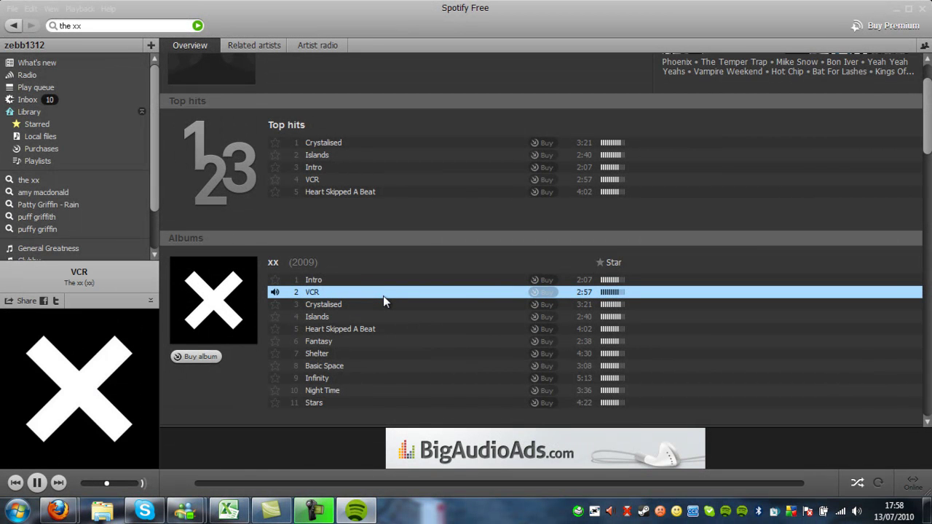
pyautogui.click(121, 482)
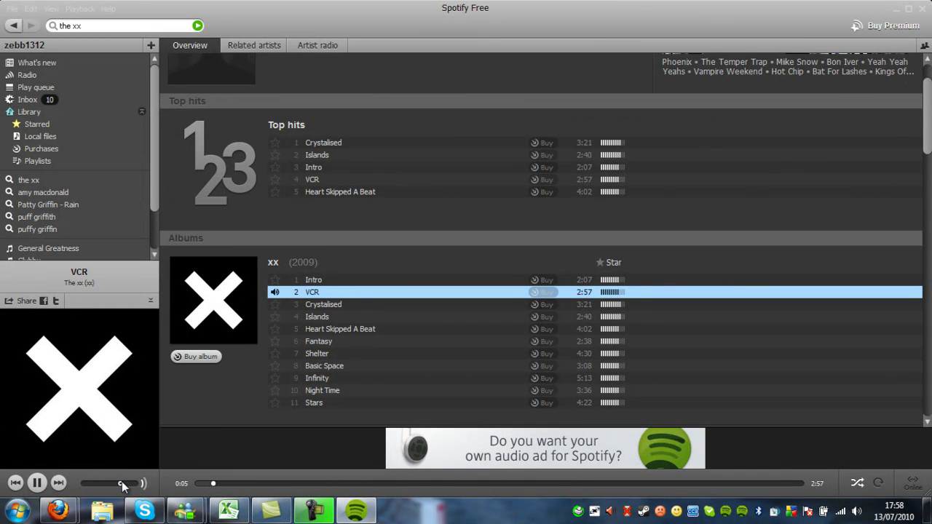
pyautogui.moveTo(122, 482); pyautogui.dragTo(115, 483)
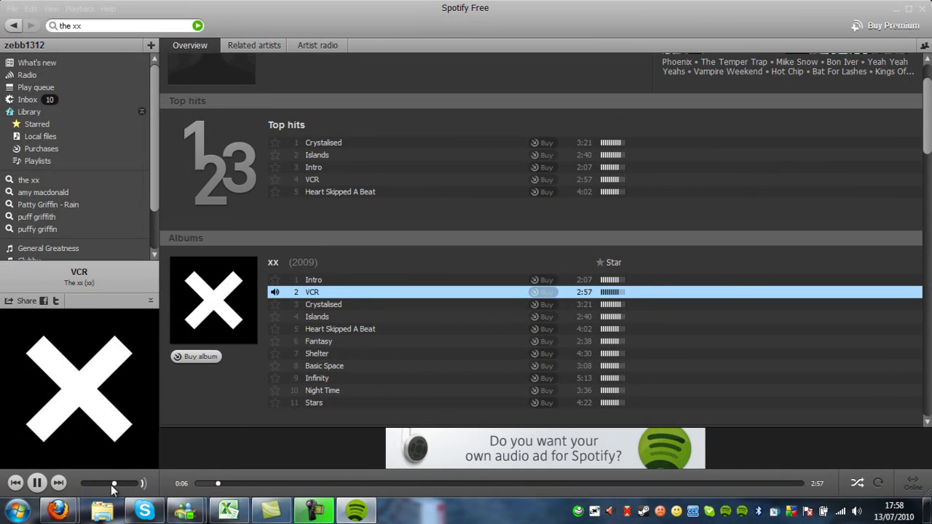
# Turn on shuffle, skip to the next track Quiet Dog, and pause it
pyautogui.click(857, 484)
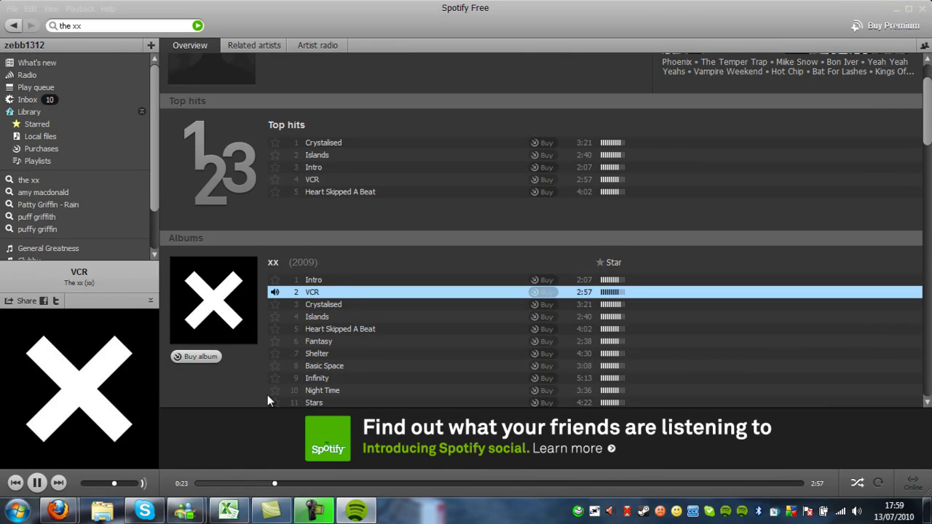
pyautogui.scroll(-2, 244, 379)
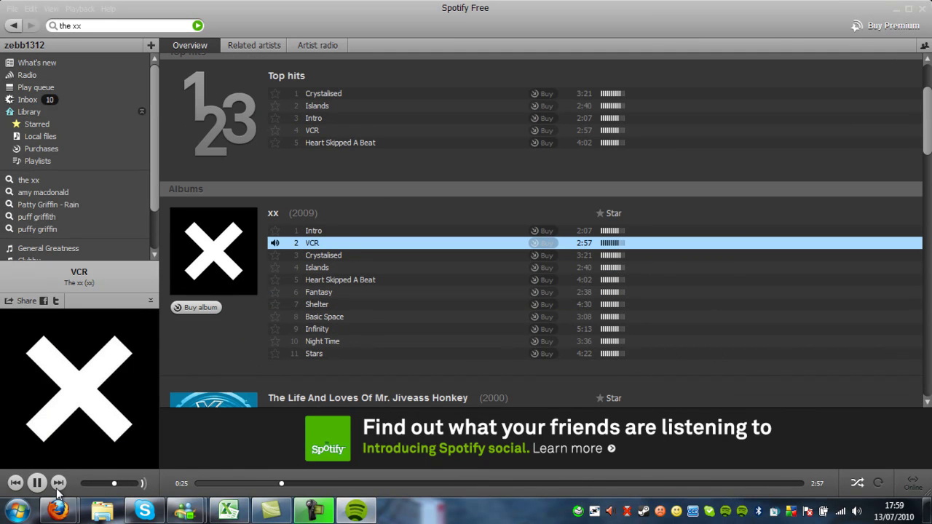
pyautogui.click(58, 484)
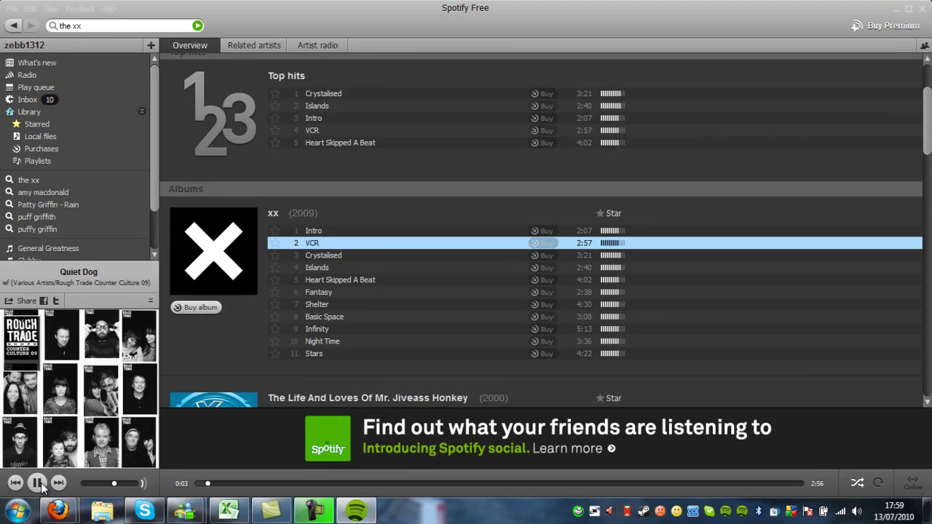
pyautogui.click(38, 484)
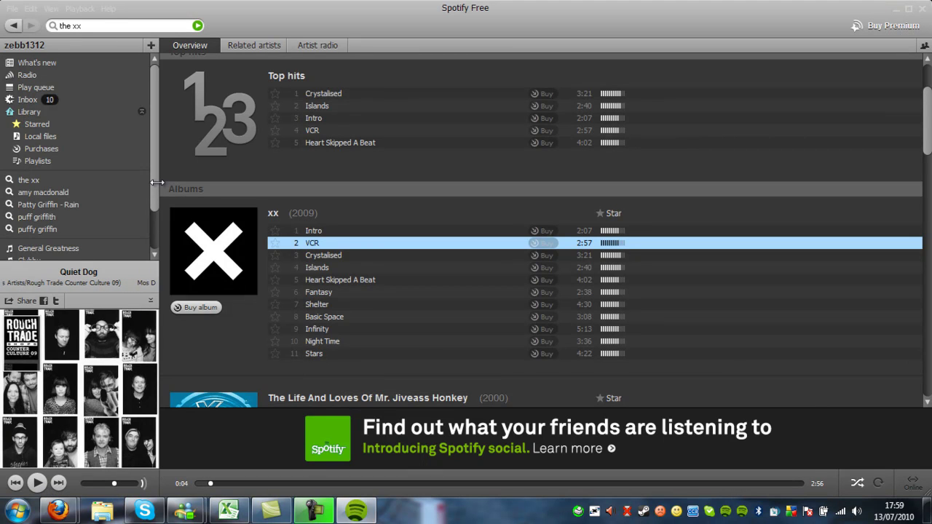
# Create a new playlist named 'tuts2'
pyautogui.scroll(-2, 155, 199)
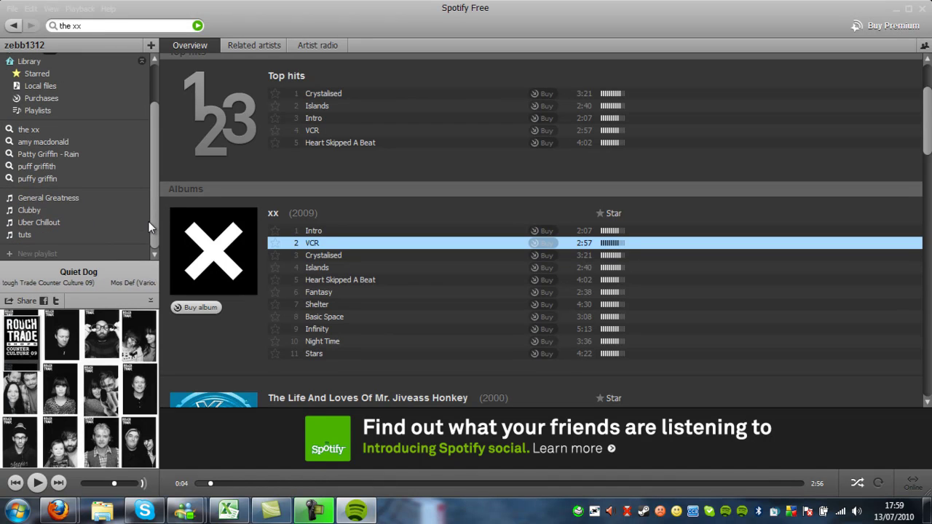
pyautogui.click(43, 252)
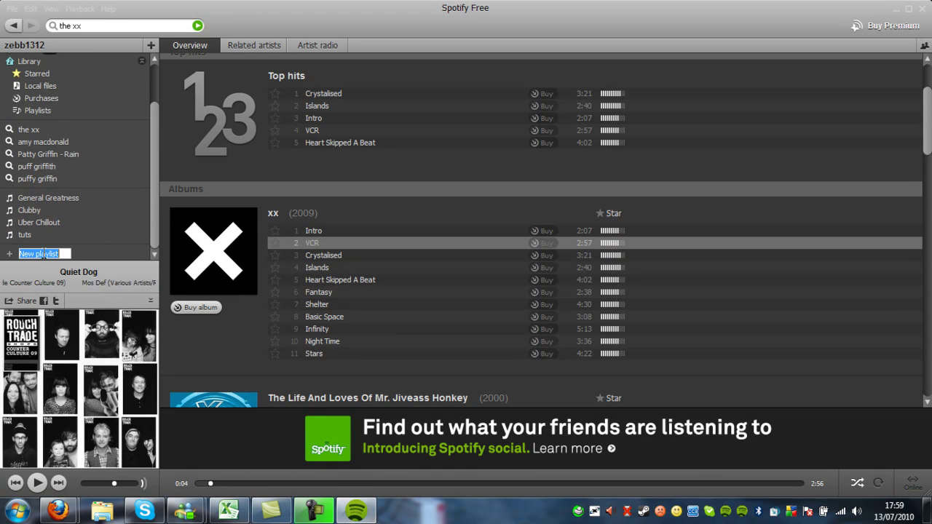
pyautogui.write('tut')
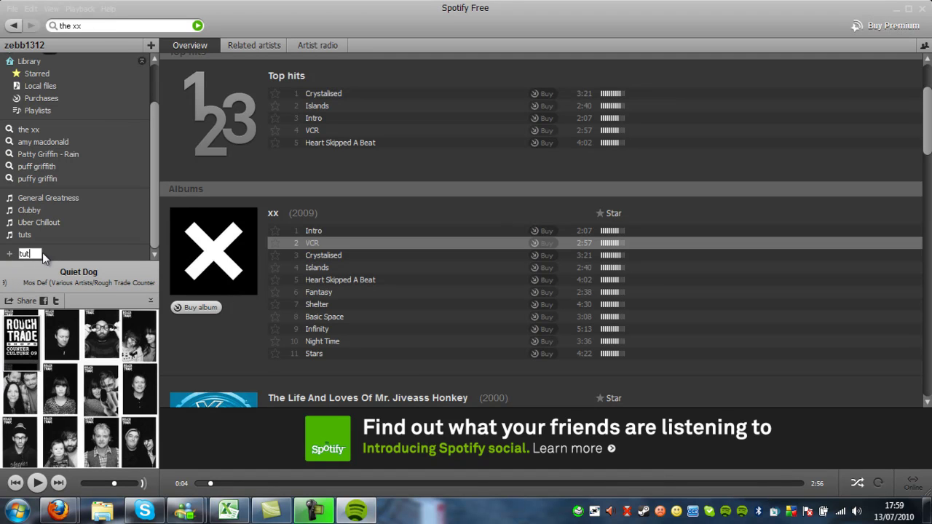
pyautogui.write('s2')
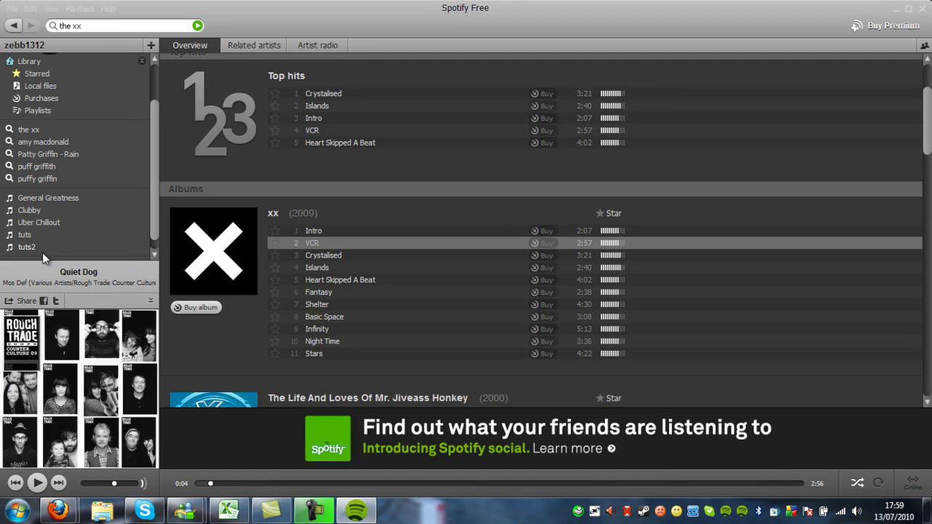
# Select all 11 xx album tracks, from Intro onward, and drag them into tuts2
pyautogui.click(330, 252)
pyautogui.click(332, 235)
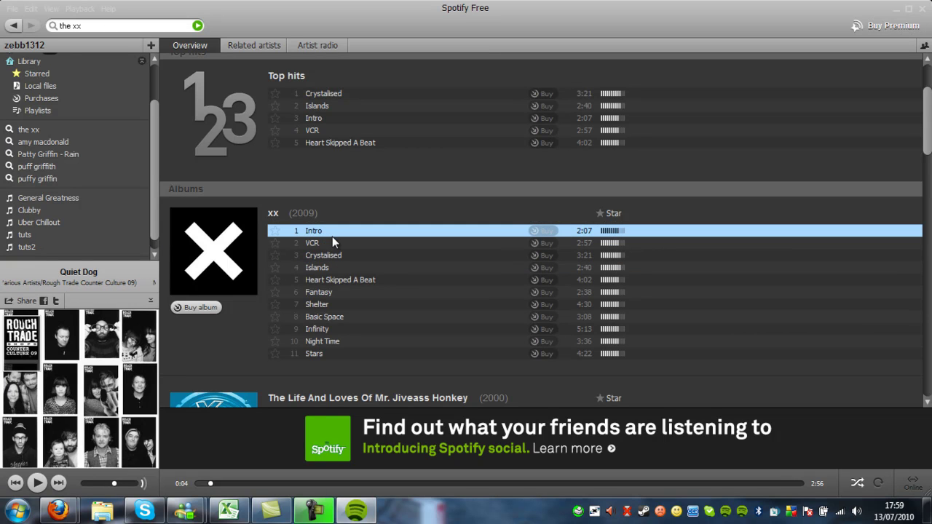
pyautogui.keyDown('shift'); pyautogui.click(321, 353); pyautogui.keyUp('shift')
pyautogui.moveTo(320, 352); pyautogui.dragTo(31, 247)
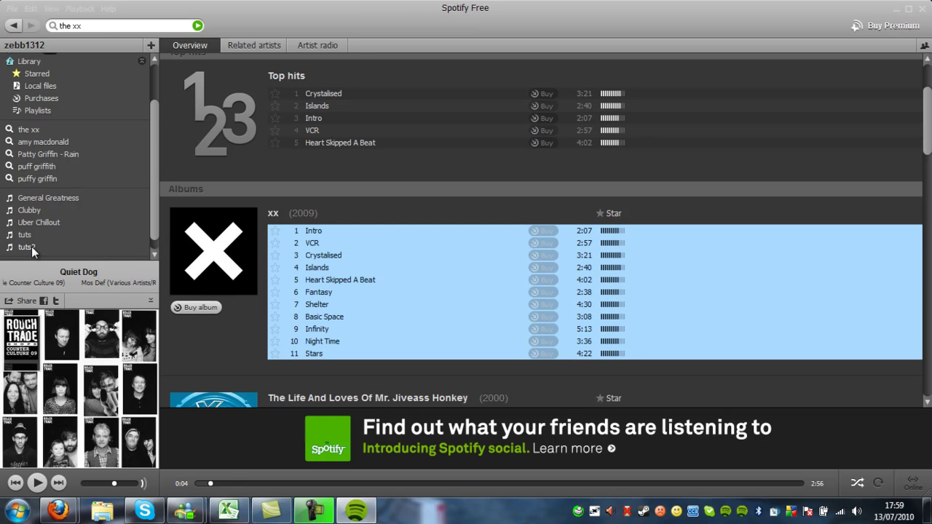
# Open the tuts2 playlist to check its xx tracks and select VCR
pyautogui.click(32, 247)
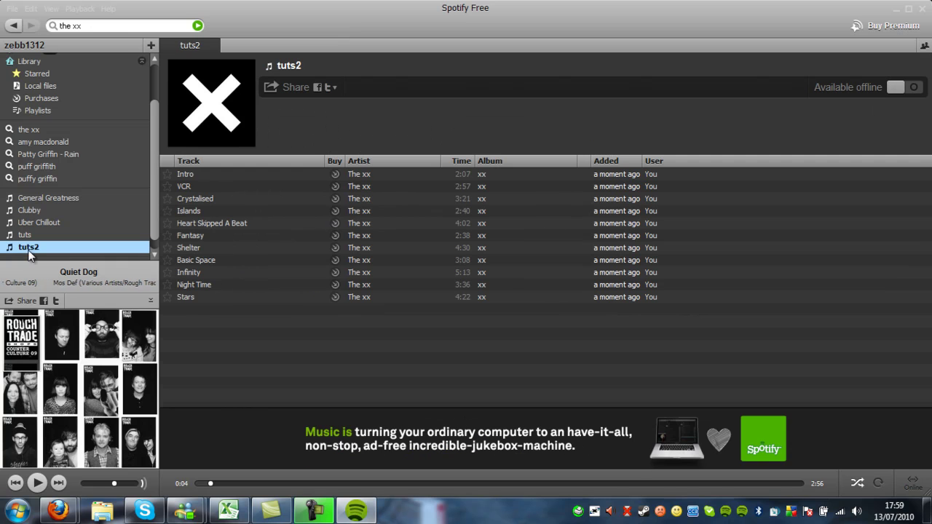
pyautogui.click(261, 191)
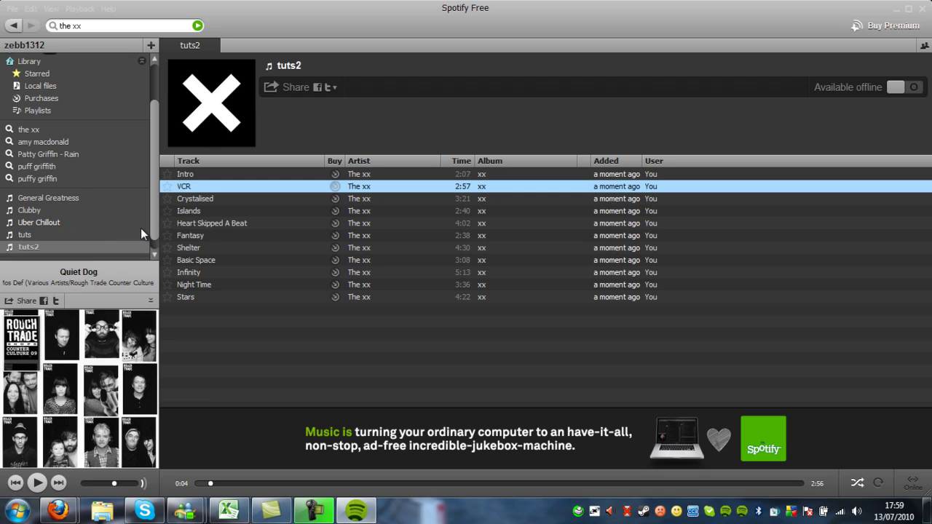
pyautogui.click(78, 197)
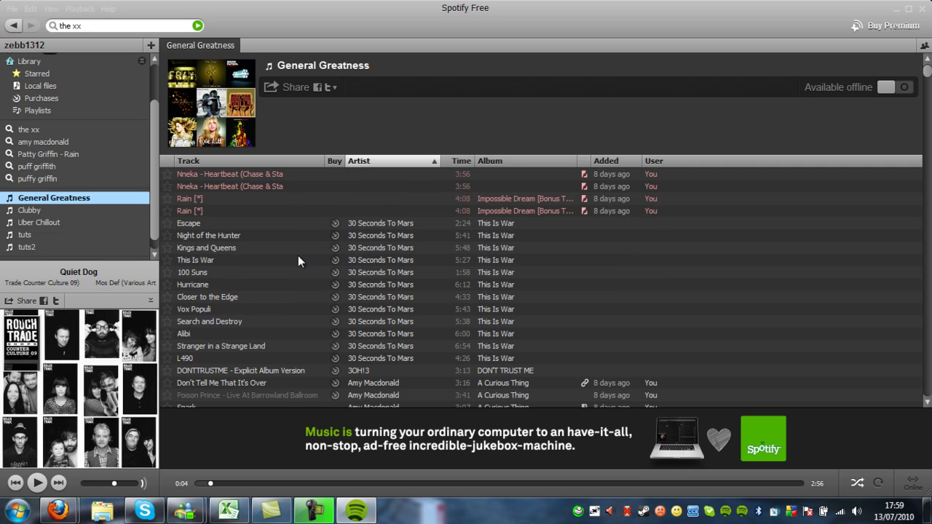
pyautogui.scroll(-5, 324, 231)
pyautogui.scroll(-15, 322, 231)
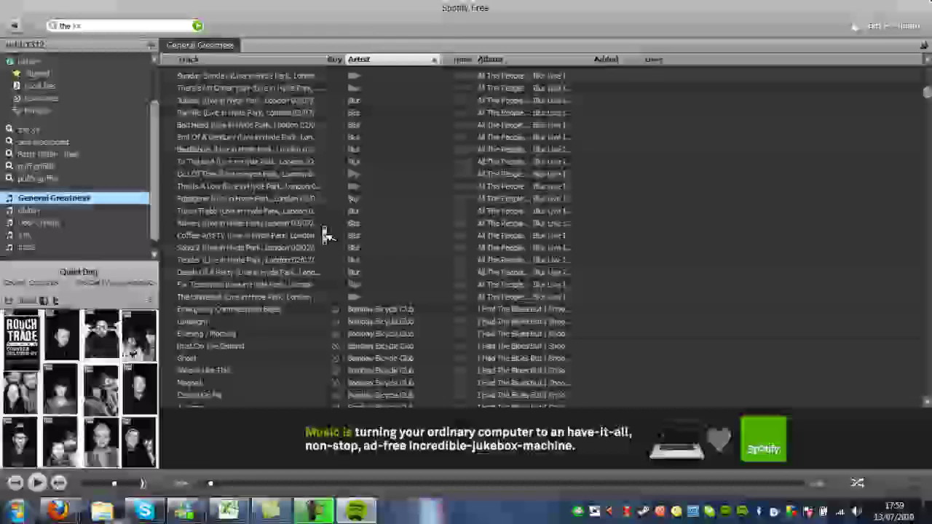
pyautogui.scroll(-10, 325, 235)
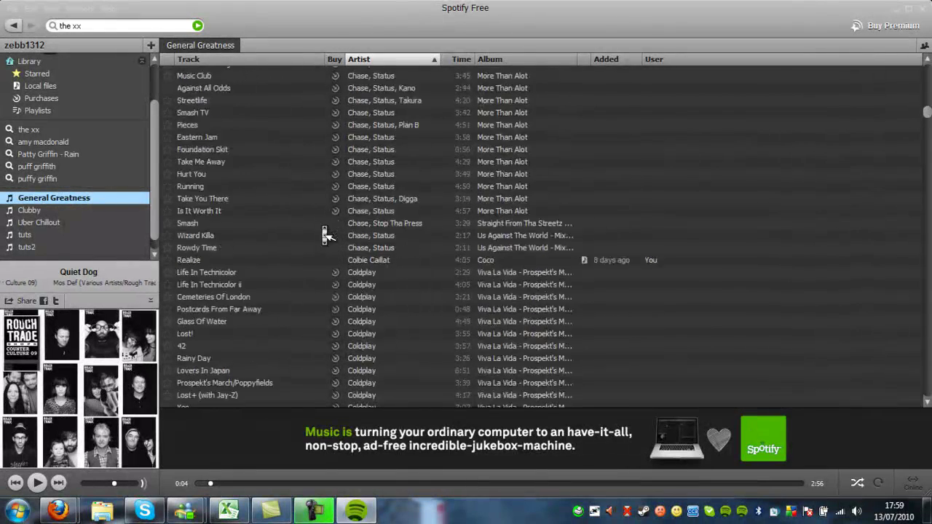
pyautogui.press('Home')
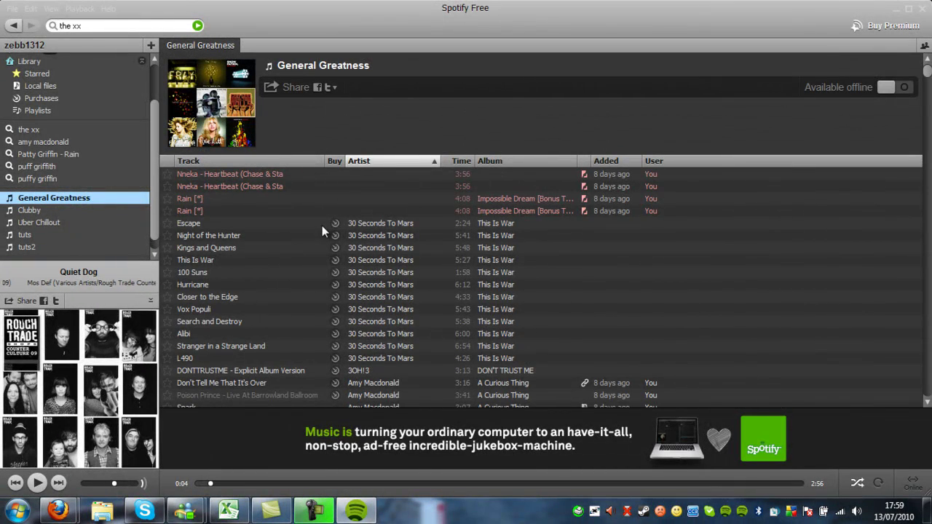